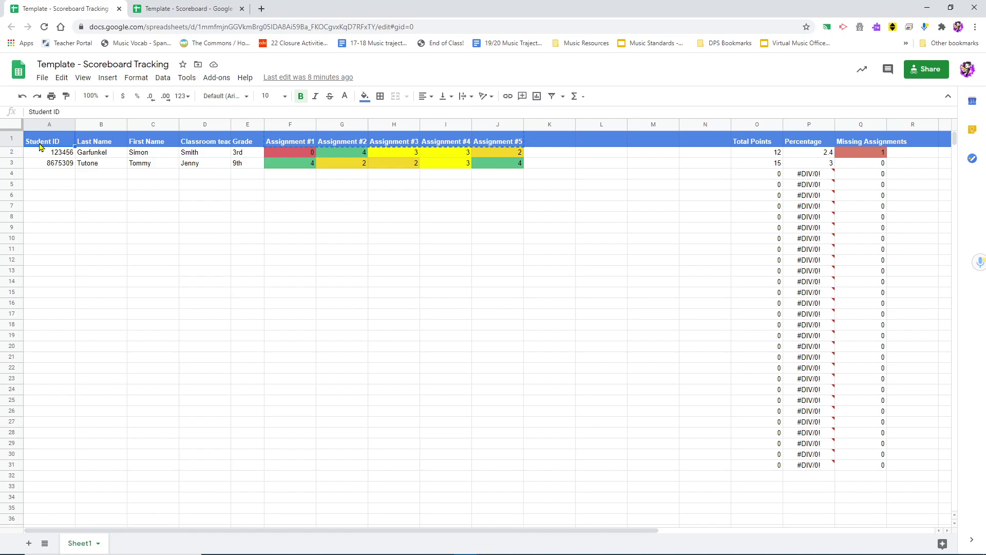
Examine the student ID entries and the Total Points, Percentage and Missing Assignments formulas in the tracking sheet.
click(40, 154)
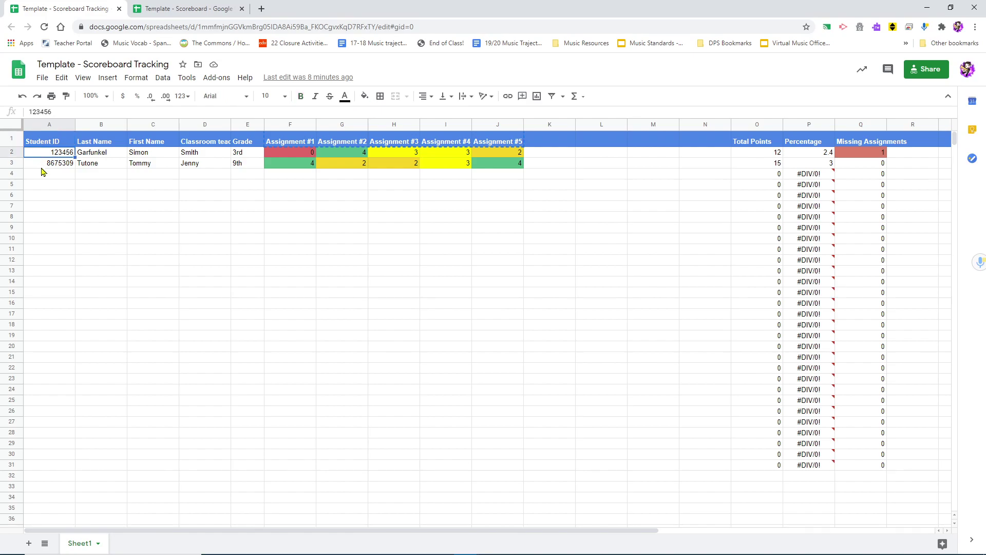
key(Down)
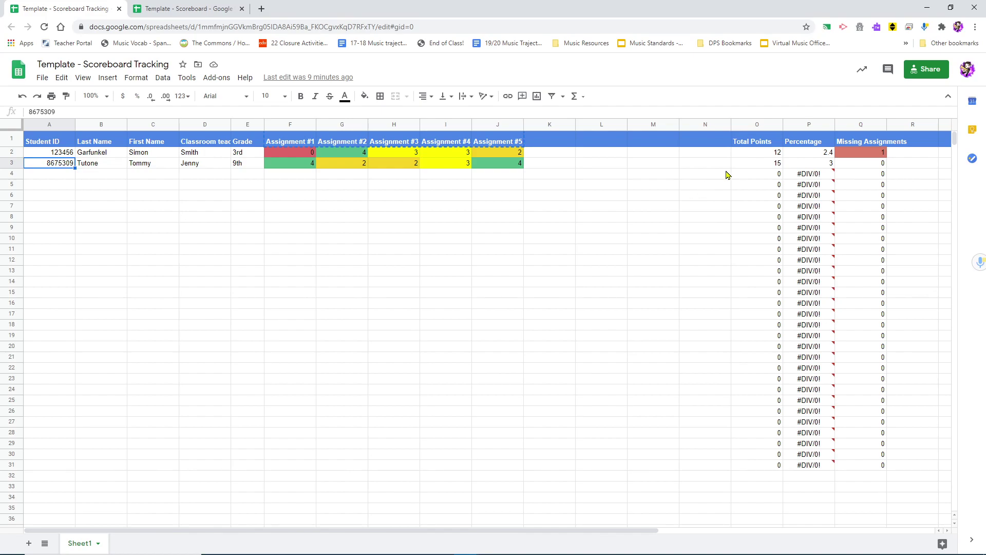
click(762, 156)
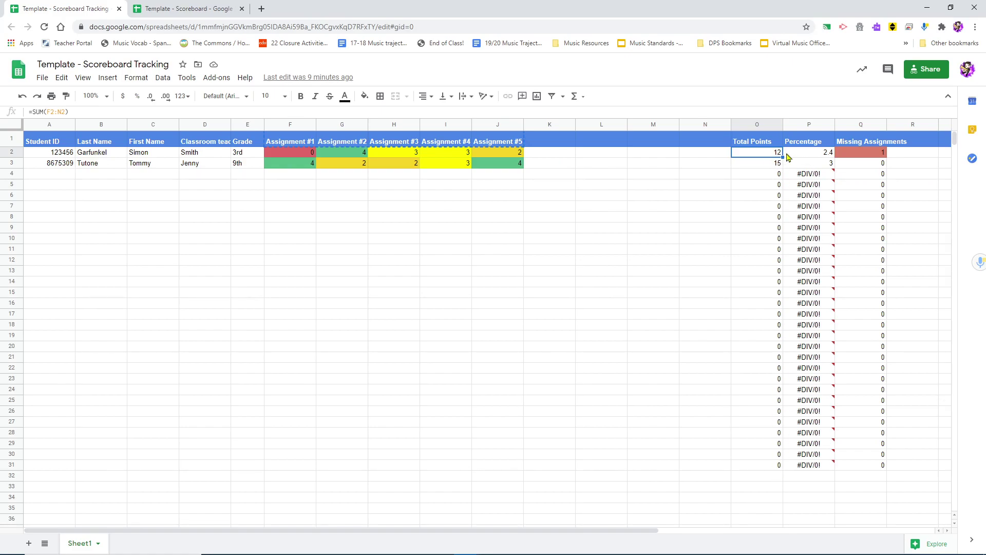
click(752, 163)
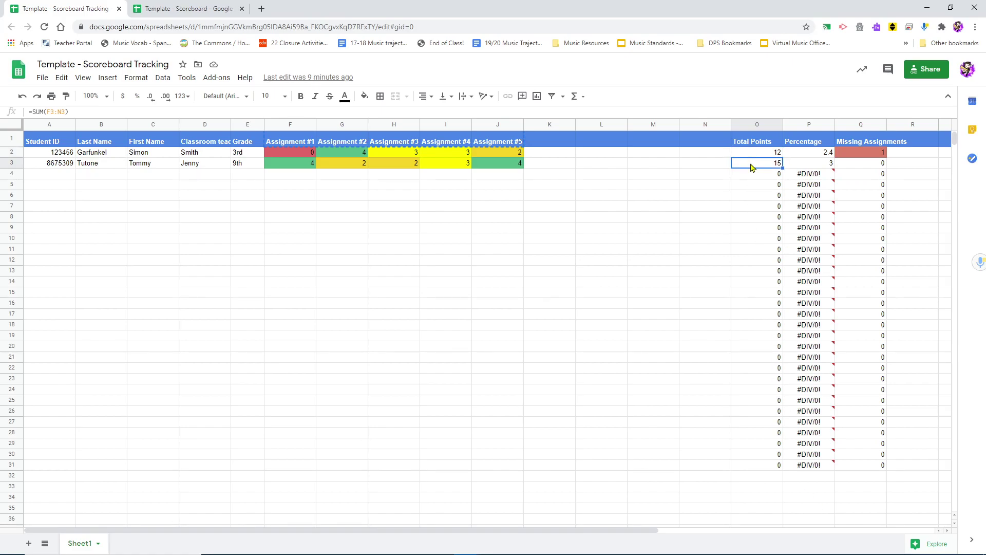
click(817, 152)
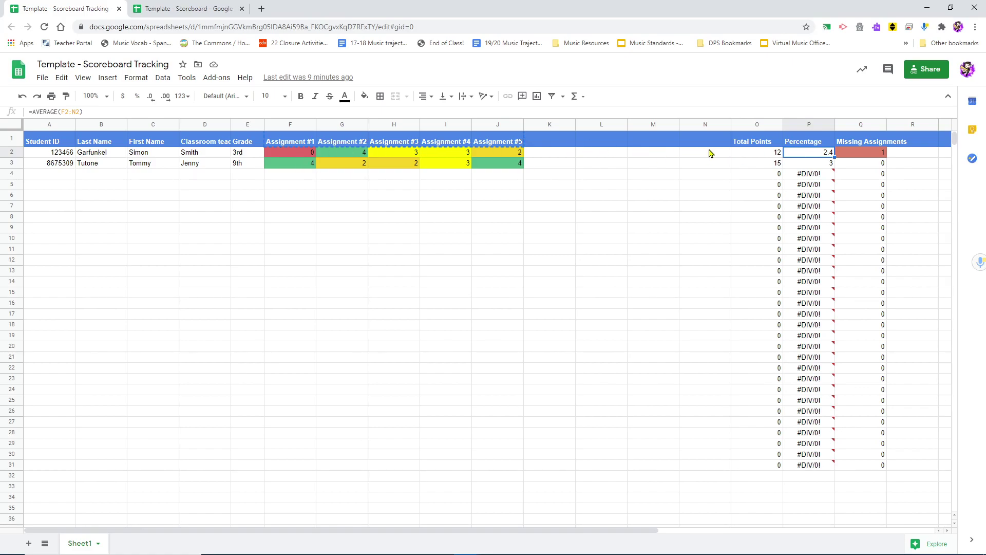
click(867, 156)
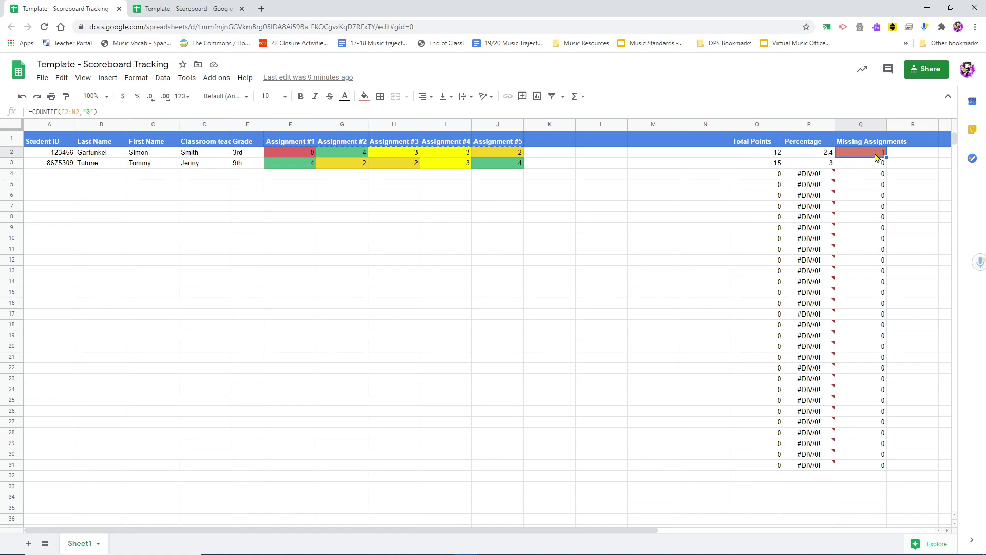
Set the first student's Assignment #5 score in row 2 to 0.
click(477, 156)
text(0)
key(Return)
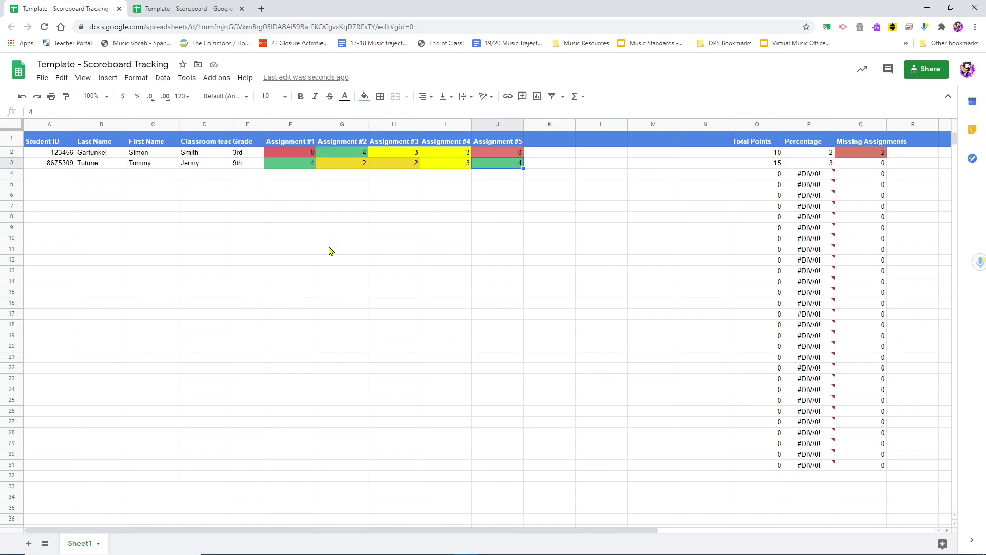
Copy the tracking spreadsheet's URL and widen column B on the Hidden data sheet of Template - Scoreboard.
click(172, 31)
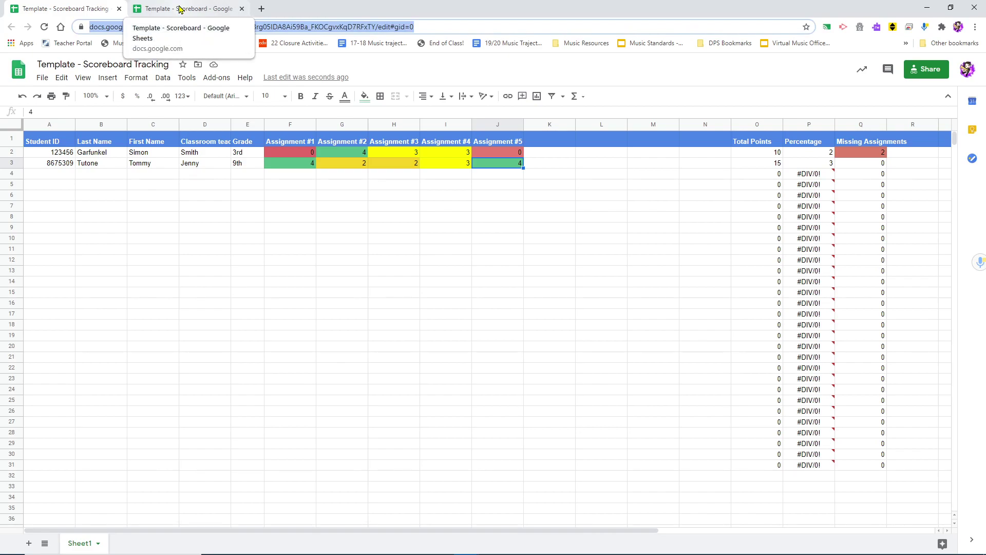
click(179, 9)
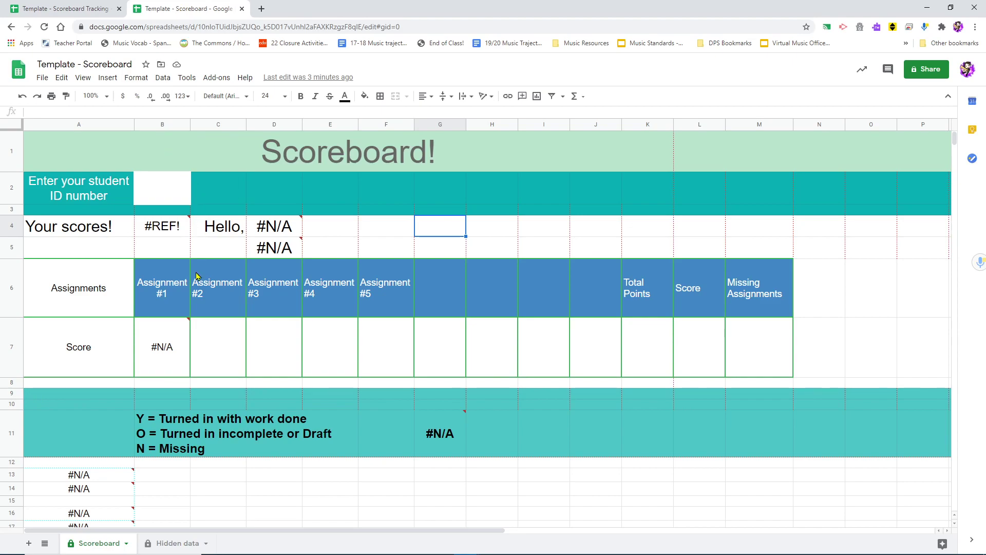
click(172, 546)
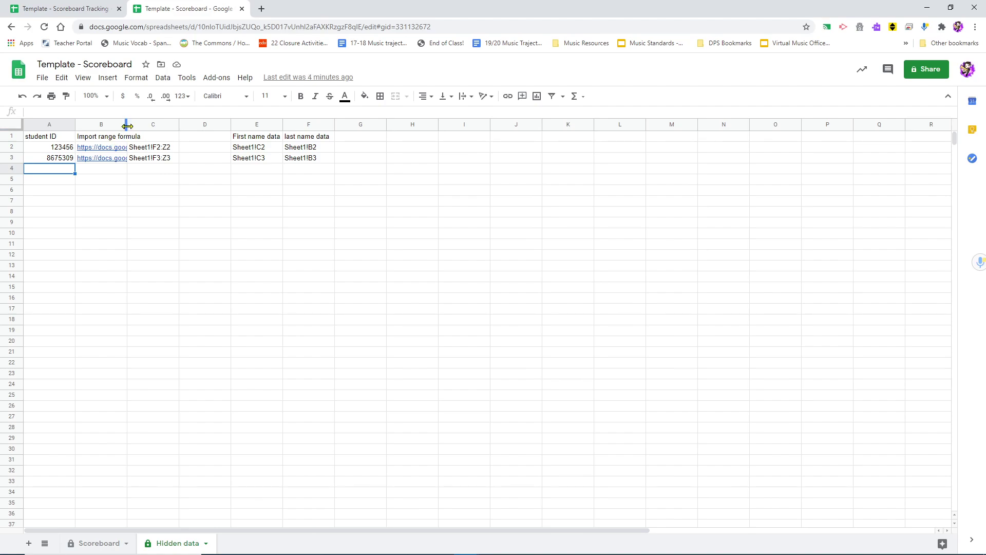
drag(127, 124, 168, 126)
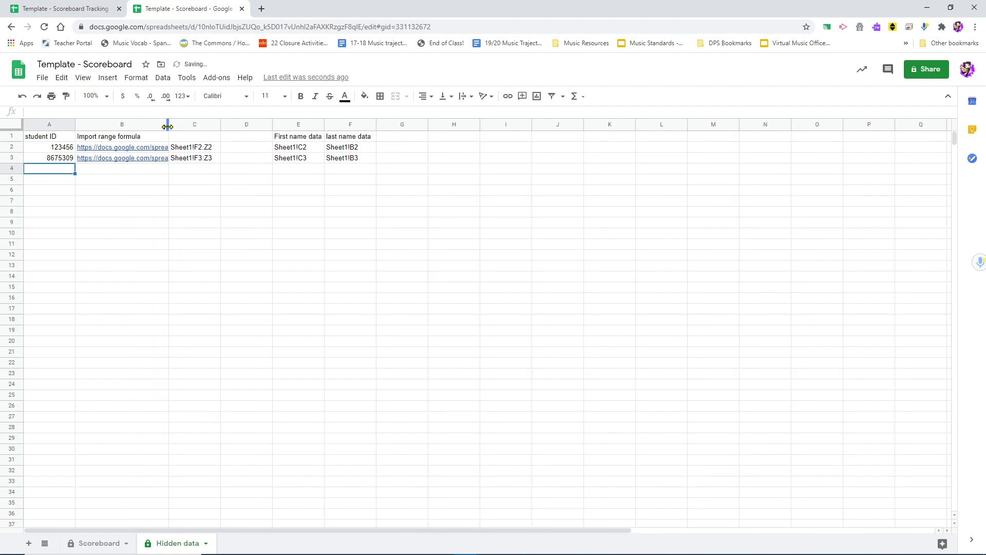
Replace the link in B2 with the copied tracking spreadsheet URL and fill it down to B3.
click(126, 150)
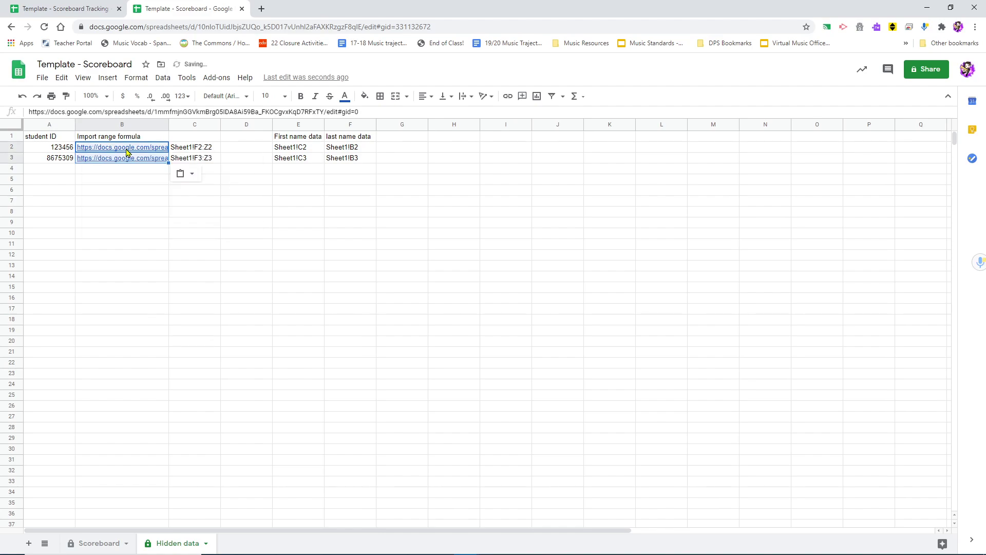
key(Delete)
key(ctrl+v)
key(Down)
key(ctrl+v)
key(Down)
key(Up)
key(Delete)
key(Up)
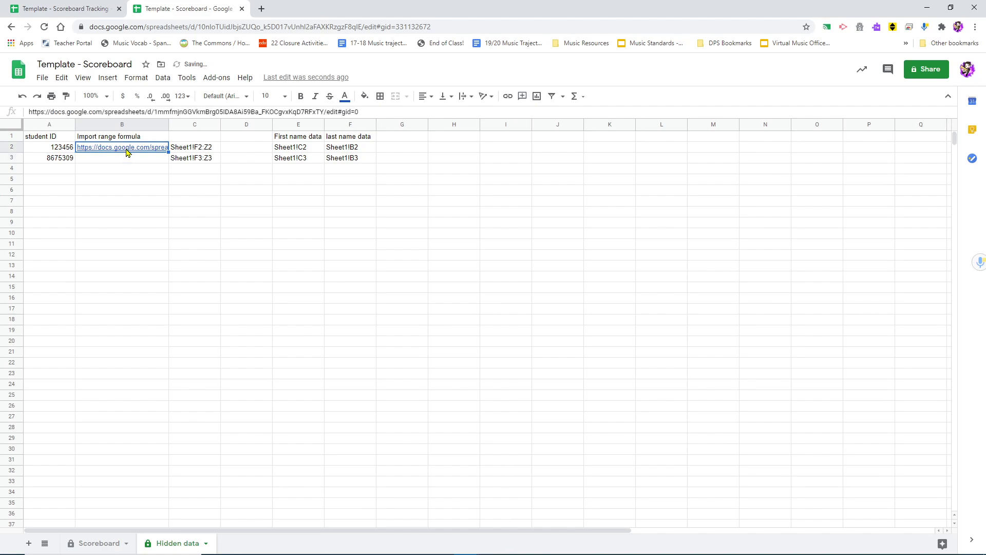
drag(171, 153, 170, 162)
click(211, 171)
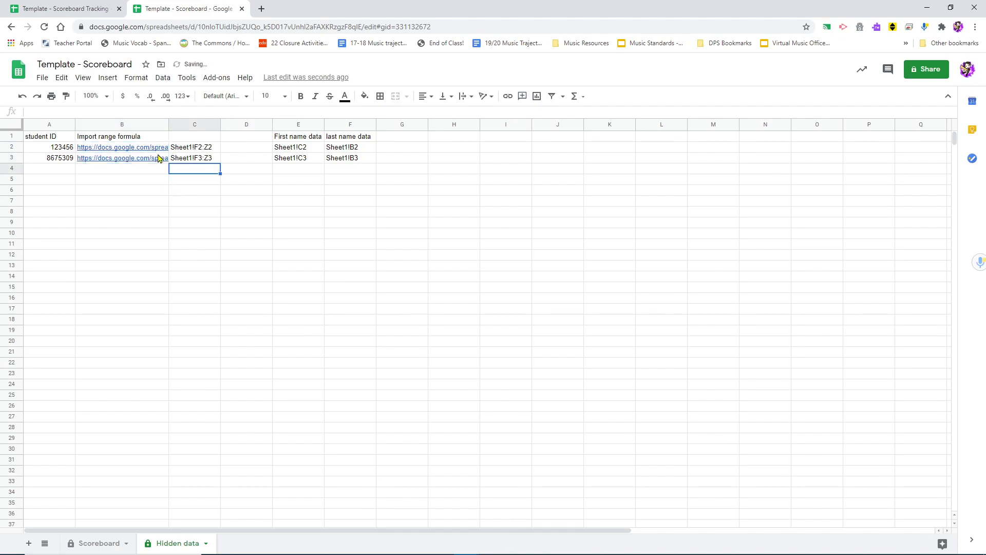
Examine the import range in C2 and compare it with the first student's score row in the tracking spreadsheet.
click(205, 150)
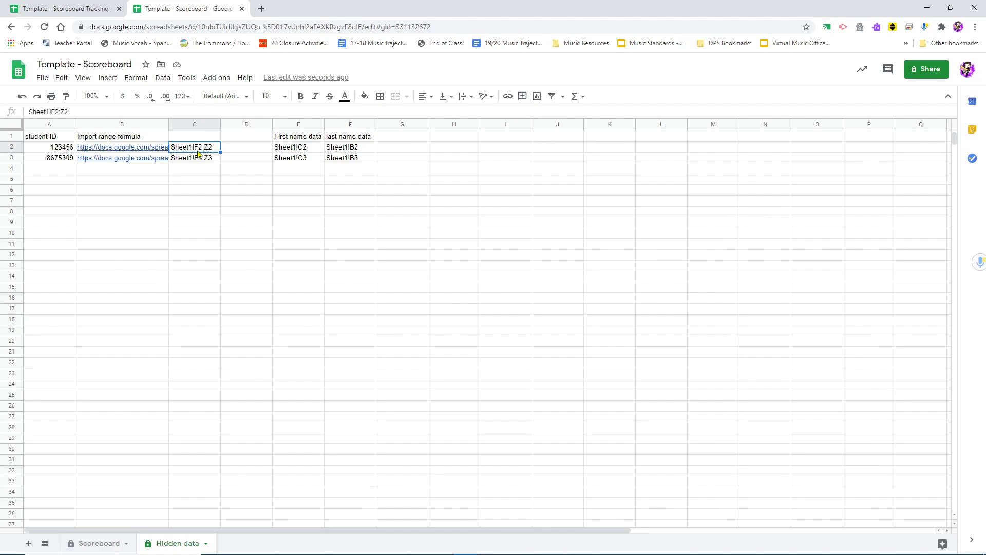
click(85, 9)
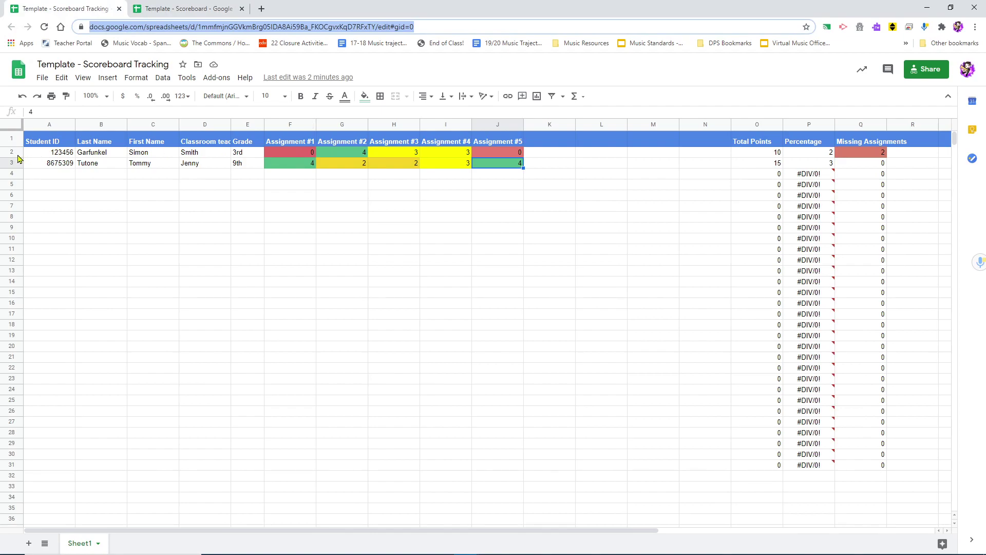
click(296, 157)
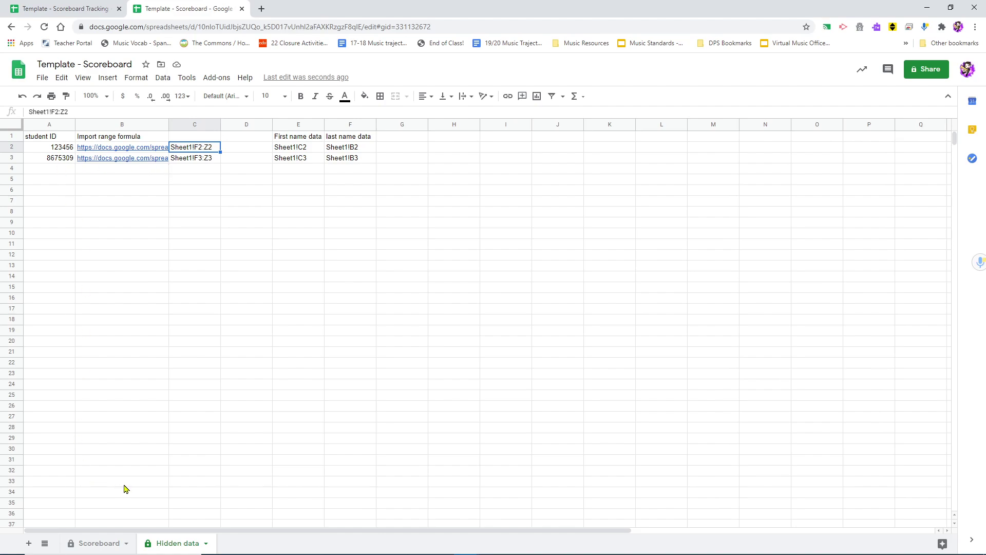
Enter the second student's ID number in cell B2 of the Scoreboard sheet.
click(91, 545)
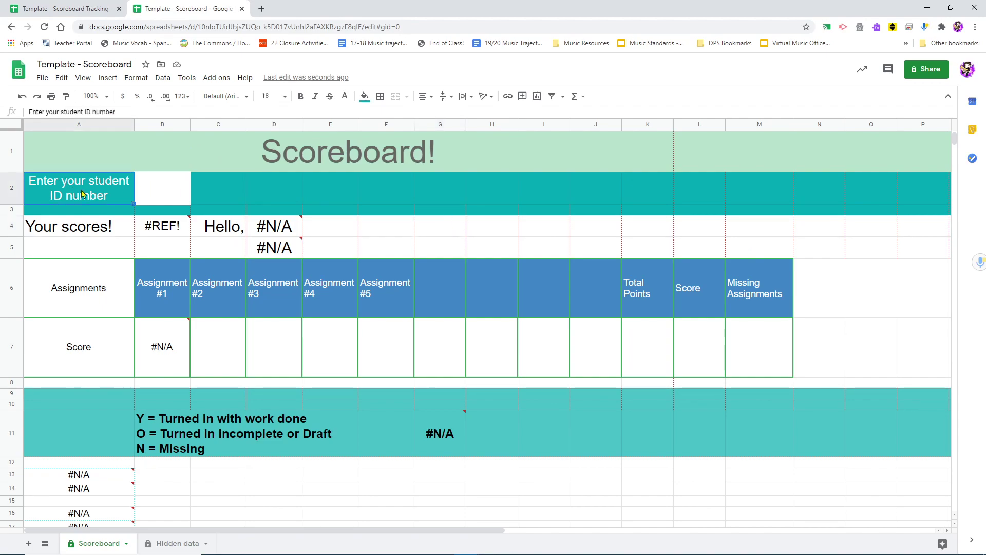
click(151, 197)
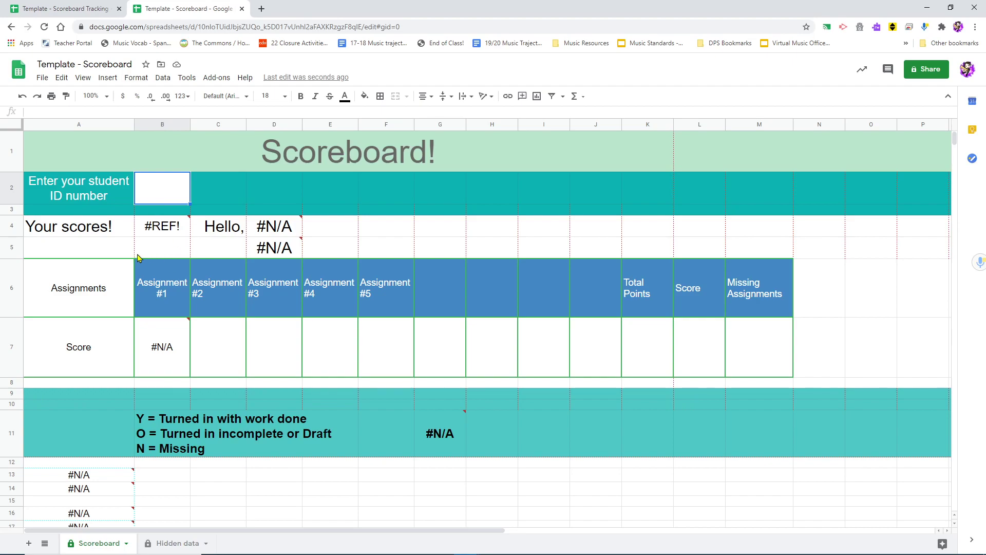
text(8675309)
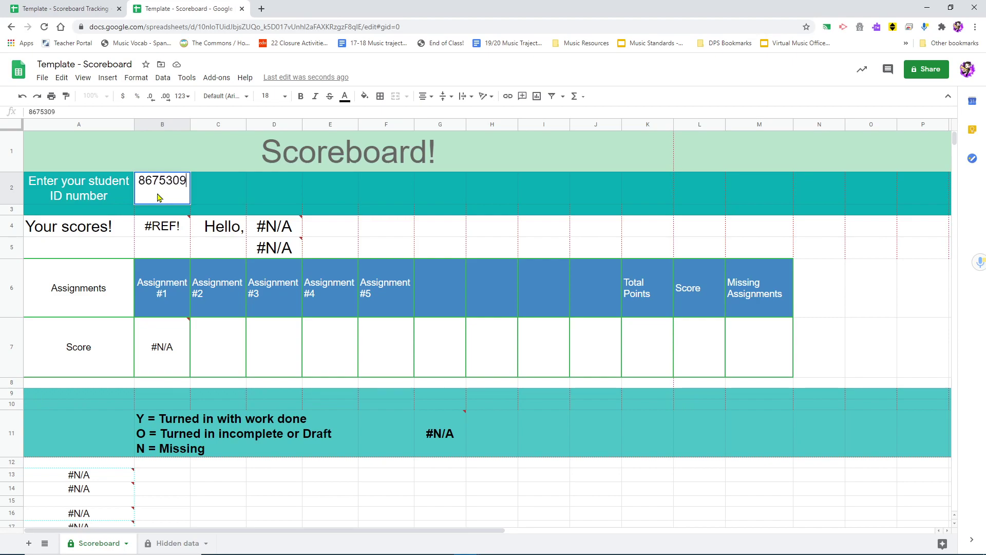
key(Return)
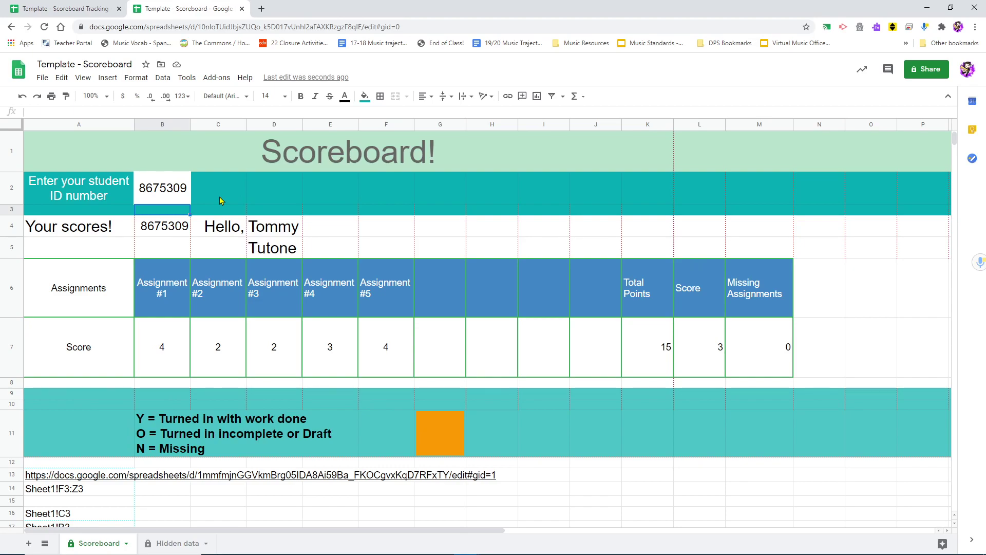
Examine the FILTER formula in B4, the Hidden data it draws on, and the formulas in D4, B7 and A17.
click(166, 230)
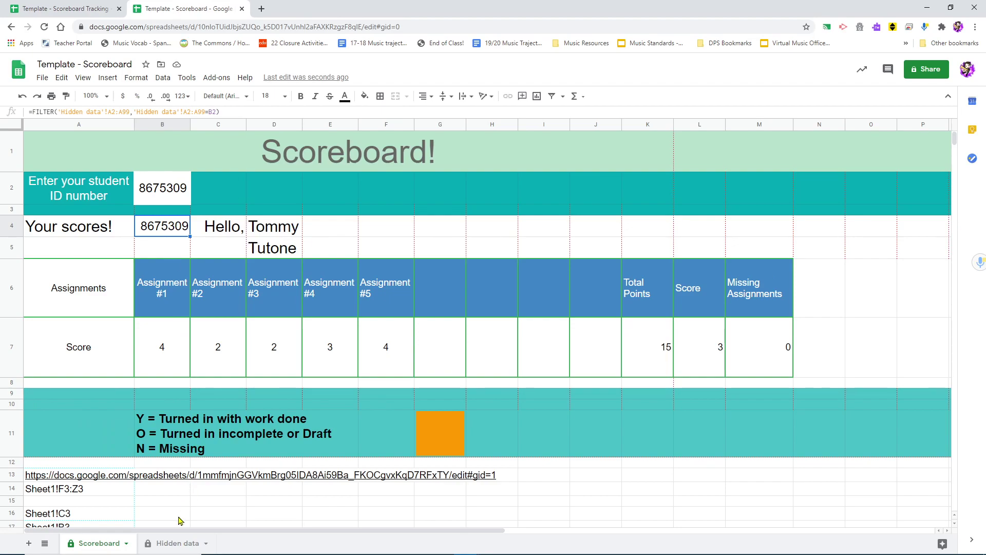
click(175, 543)
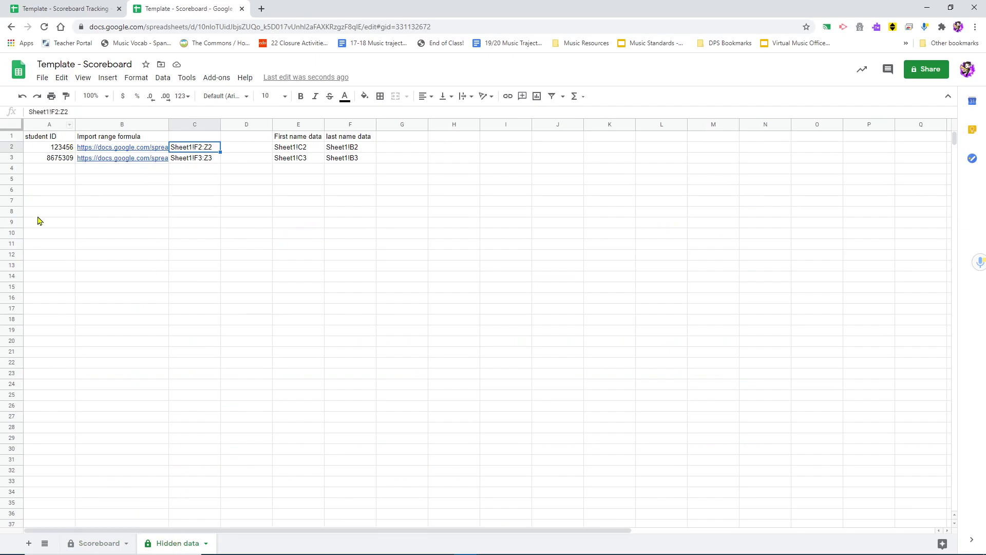
mouse_move(86, 150)
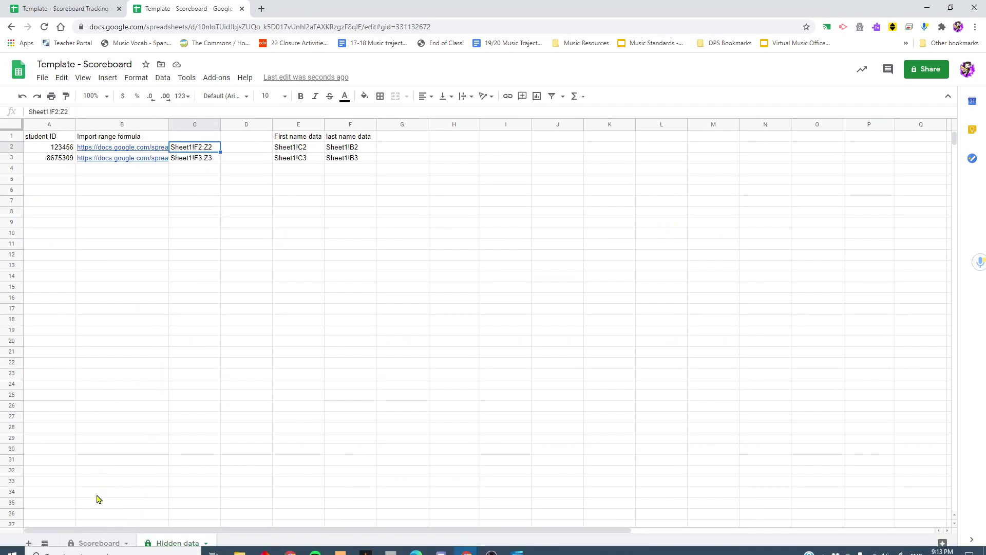
click(86, 544)
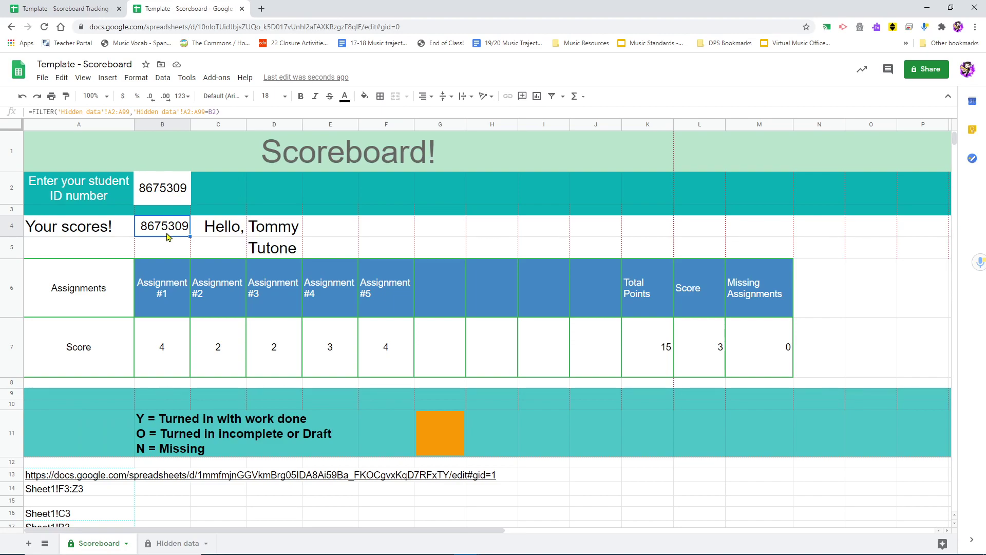
click(220, 232)
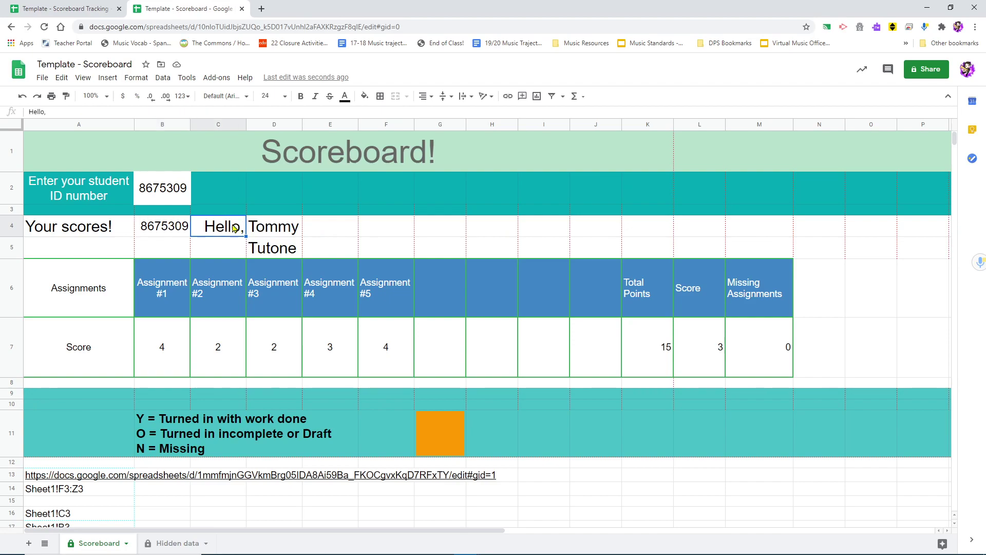
click(272, 235)
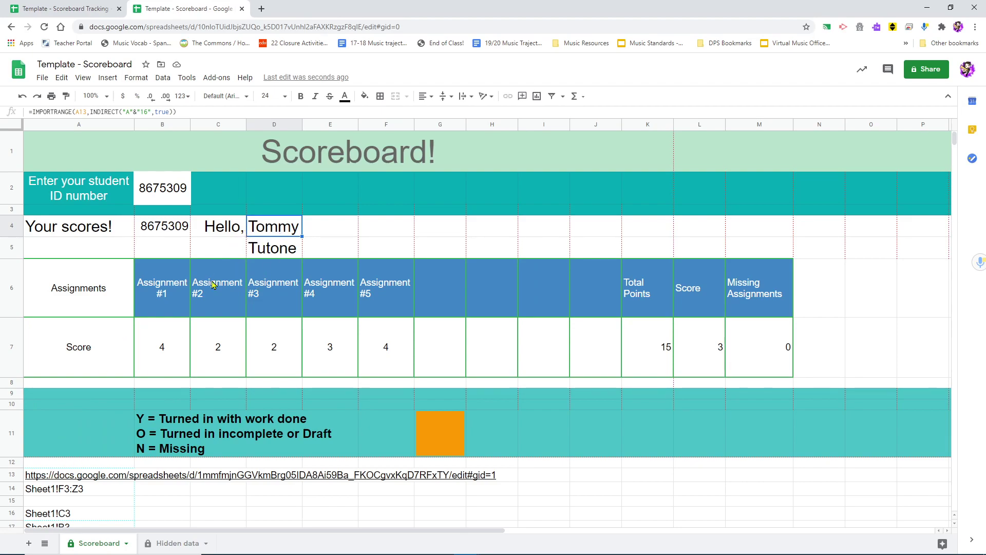
click(157, 362)
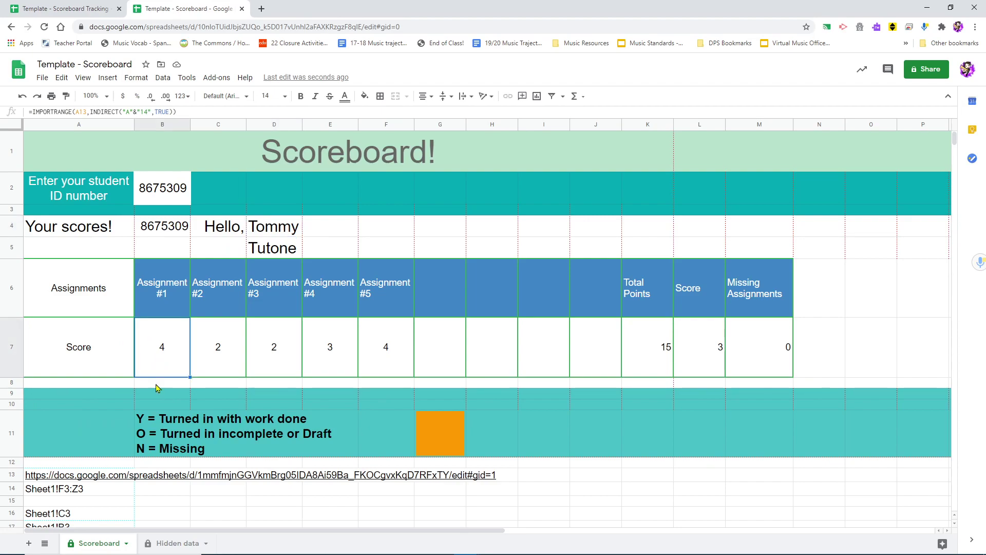
scroll(98, 463, down, 1)
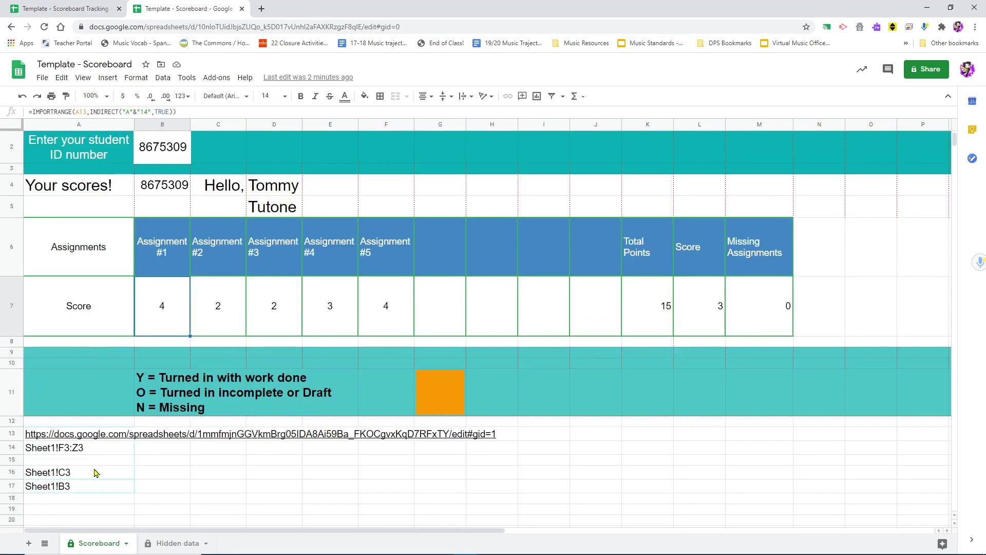
click(85, 492)
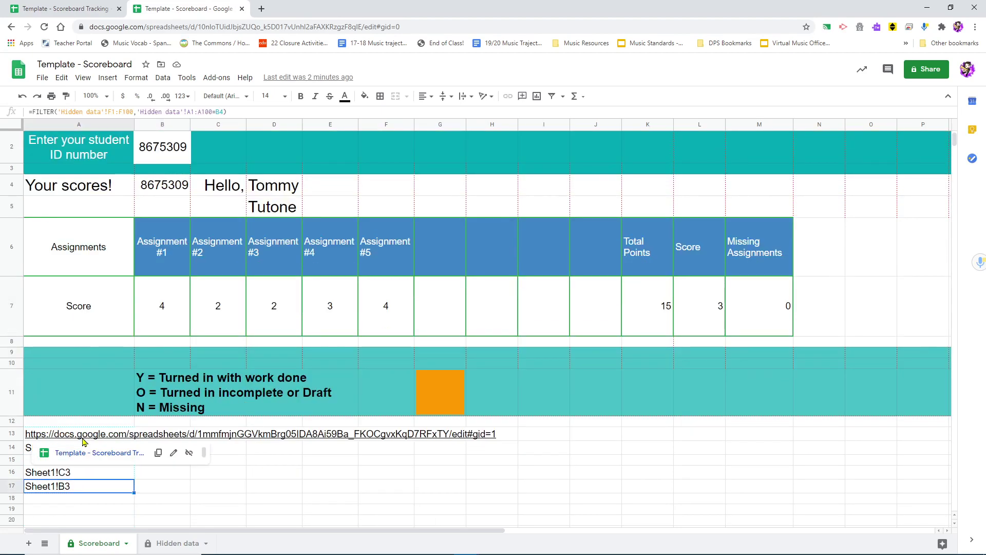
Try a white text color on the helper cells A12:A17 of the Scoreboard sheet and undo it.
click(90, 422)
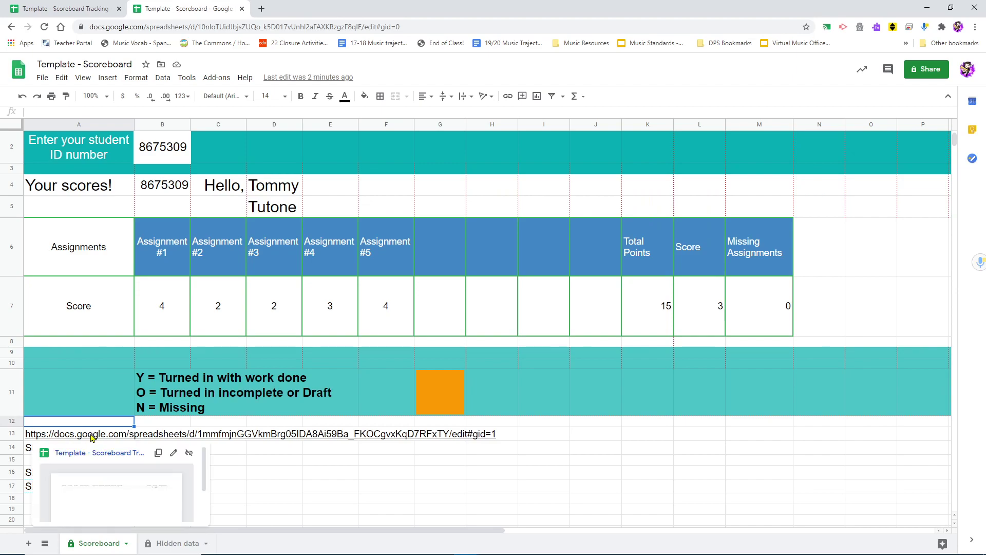
drag(90, 423, 90, 490)
click(344, 96)
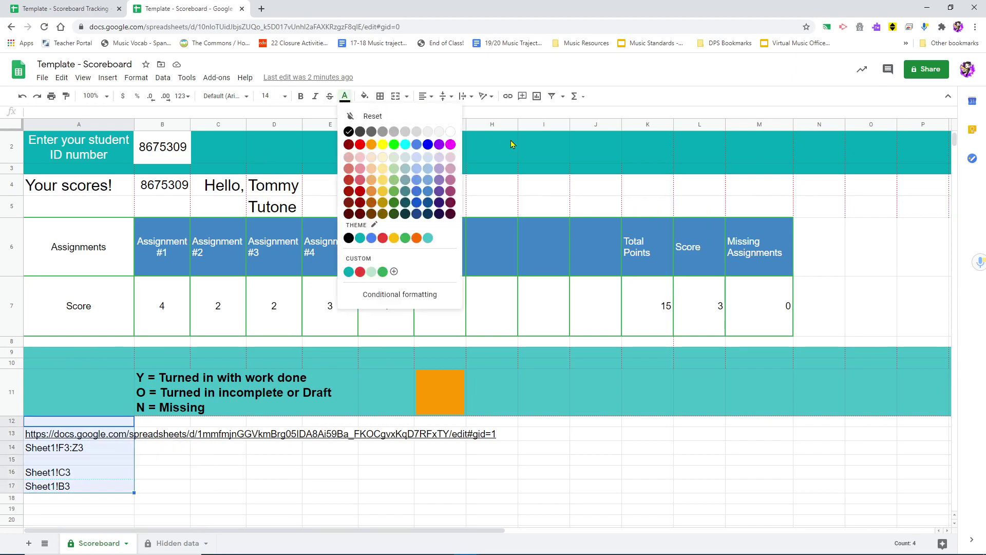
click(451, 133)
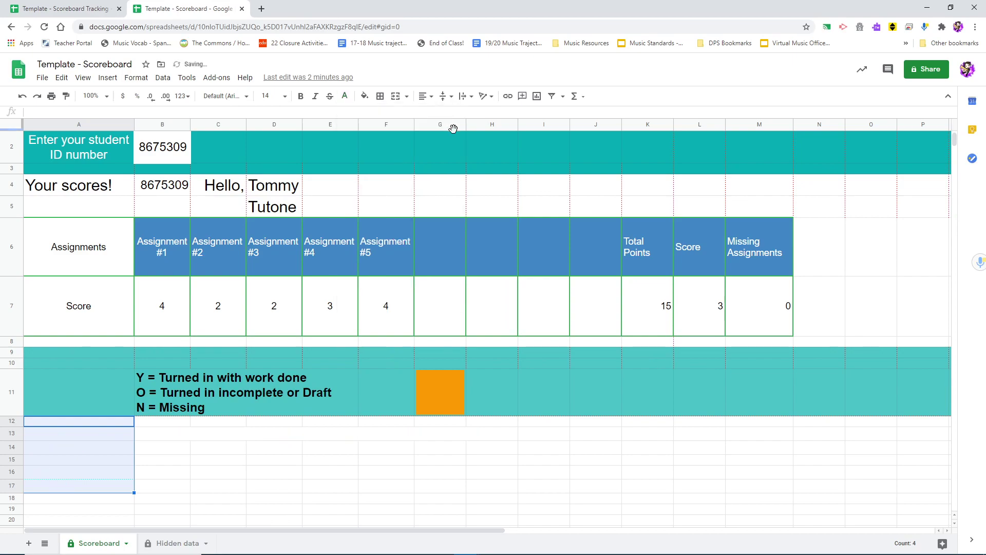
click(223, 451)
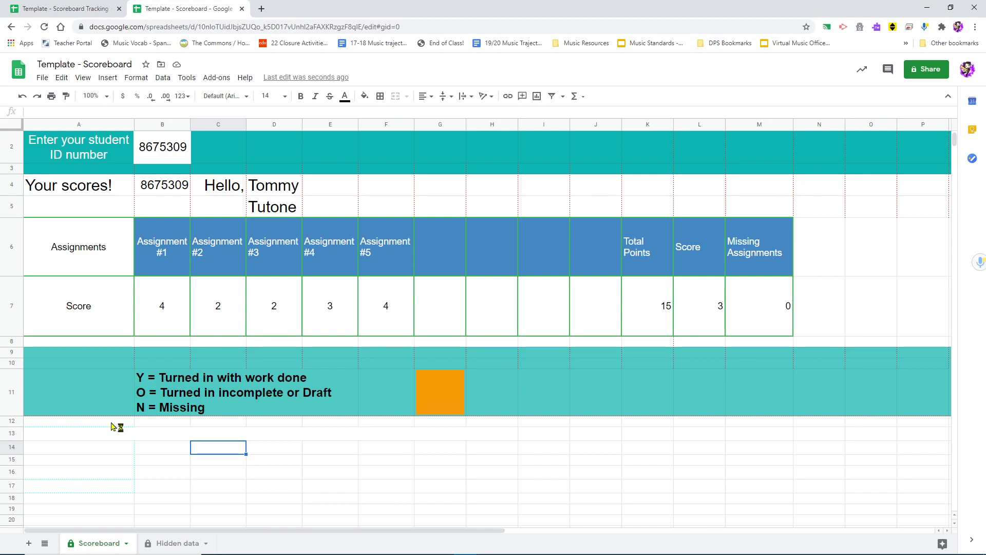
key(ctrl+z)
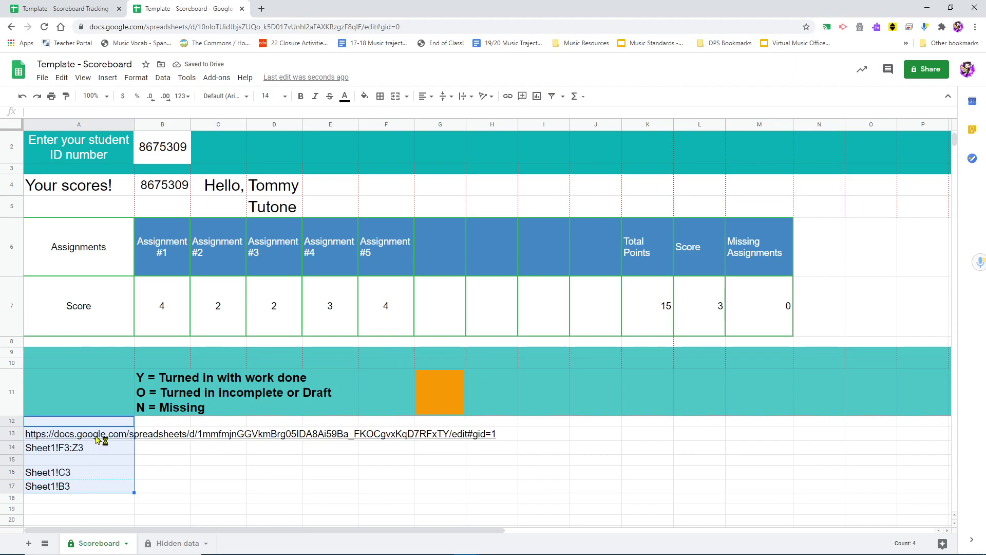
Examine the FILTER formula in A13 and the spreadsheet links it draws on in column B of the Hidden data sheet.
click(118, 424)
key(Down)
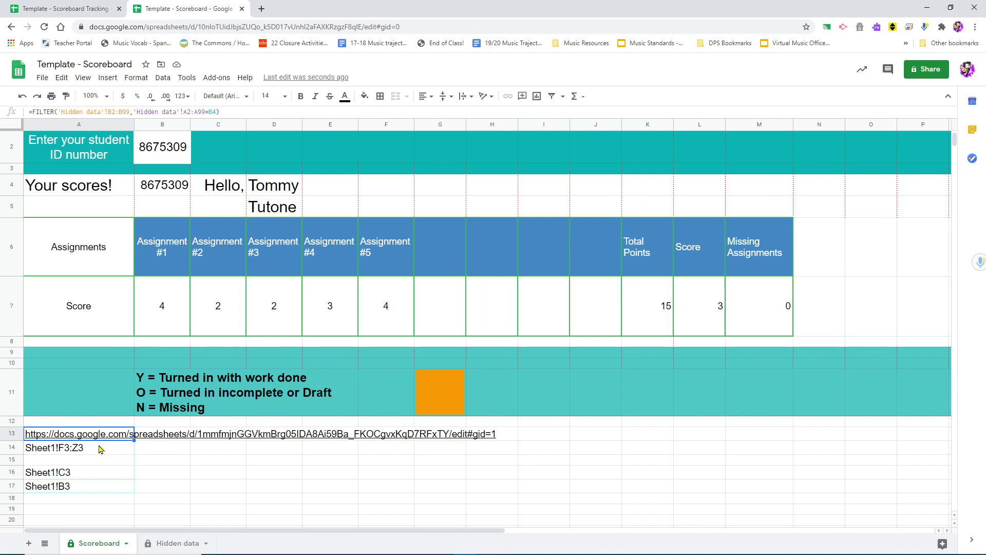
mouse_move(101, 433)
click(170, 544)
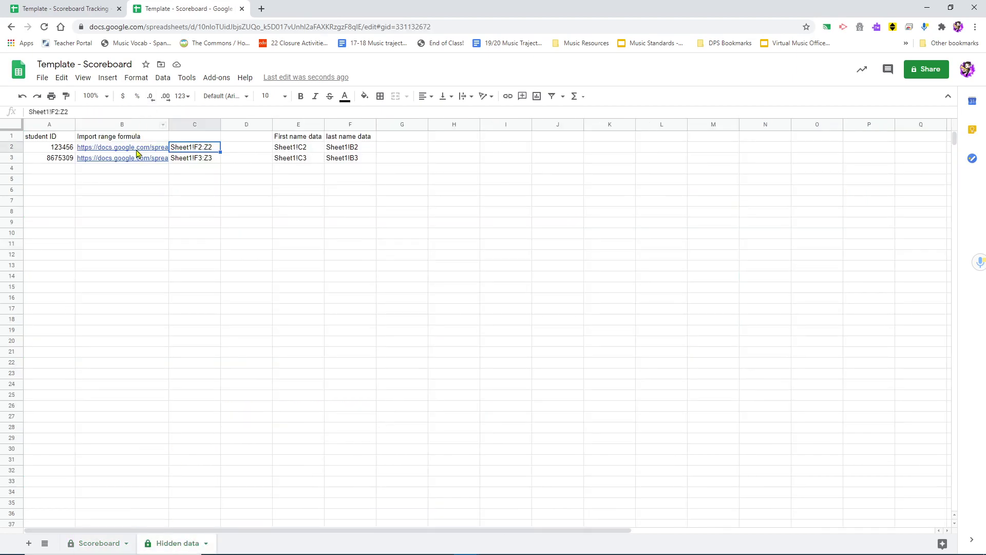
mouse_move(137, 152)
click(100, 545)
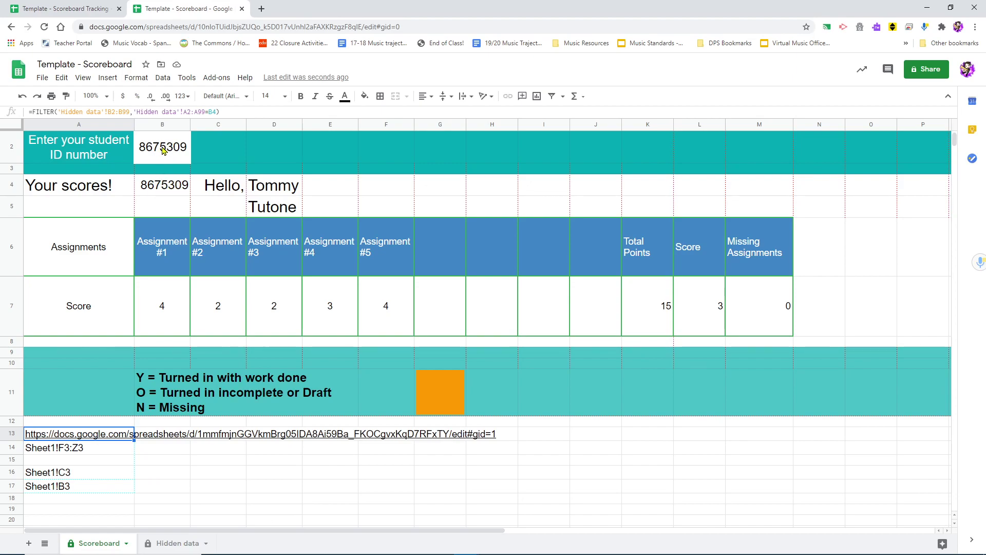
Compare the FILTER formula in A14 with the import ranges in column C of the Hidden data sheet.
click(80, 451)
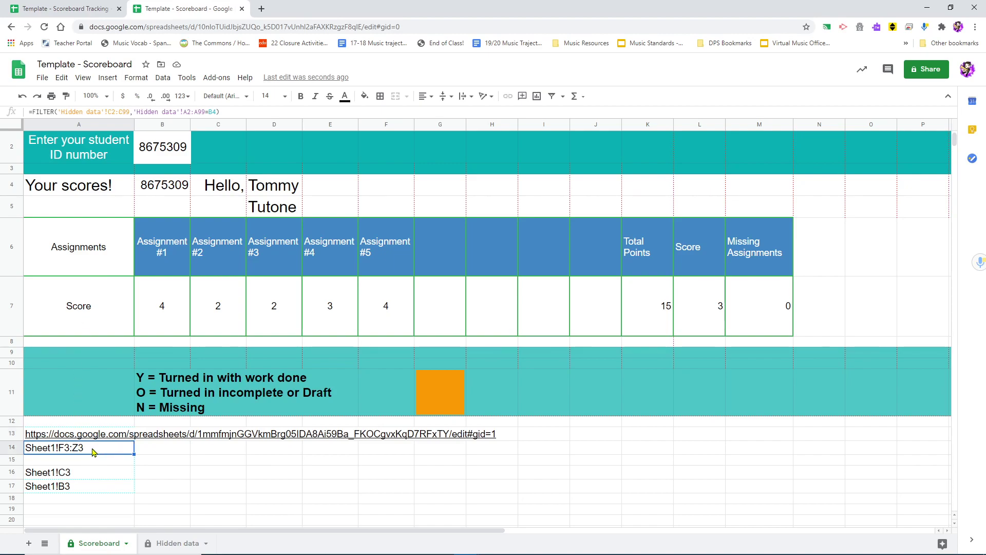
click(160, 544)
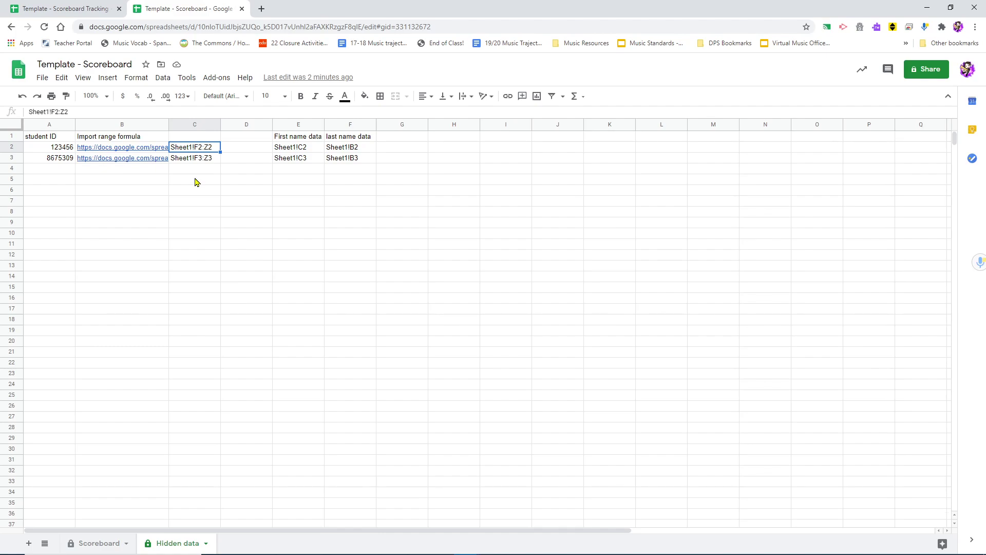
mouse_move(150, 149)
click(102, 544)
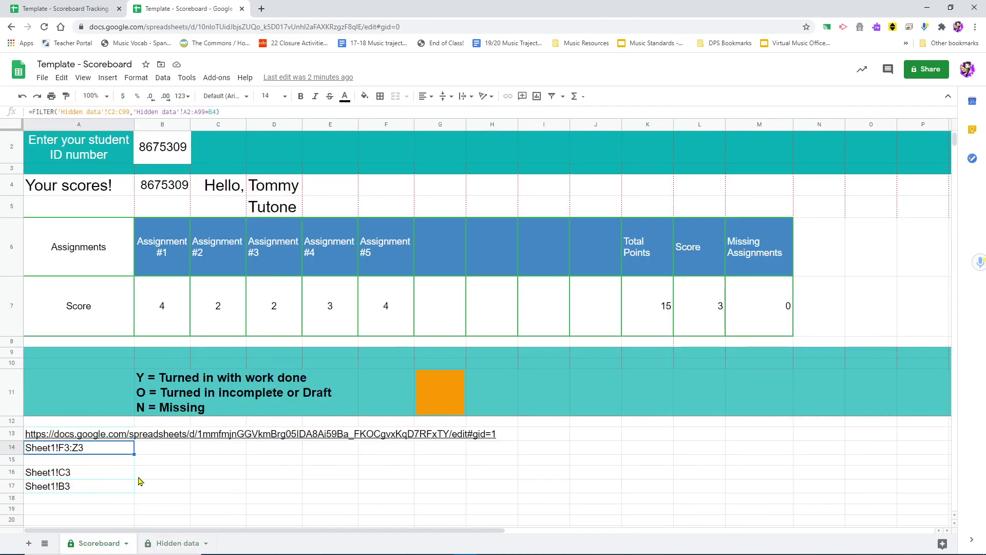
Examine the name-lookup FILTER formula in A16, undoing the accidental move of A17's formula into it.
click(72, 477)
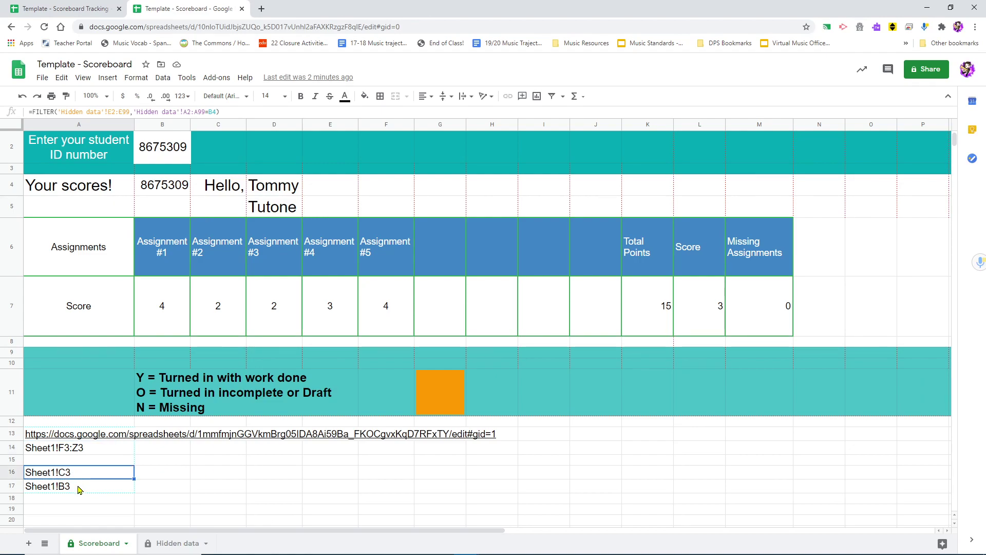
click(78, 487)
drag(78, 479, 78, 477)
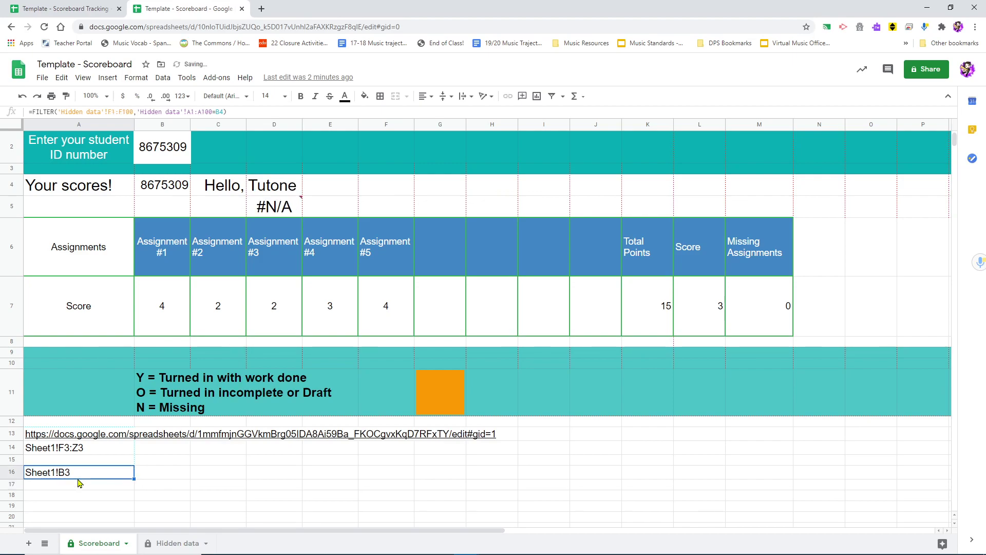
key(ctrl+z)
Examine the link preview in A13 and the IMPORTRANGE formula in B7 that references A13 and A14.
click(112, 452)
mouse_move(111, 437)
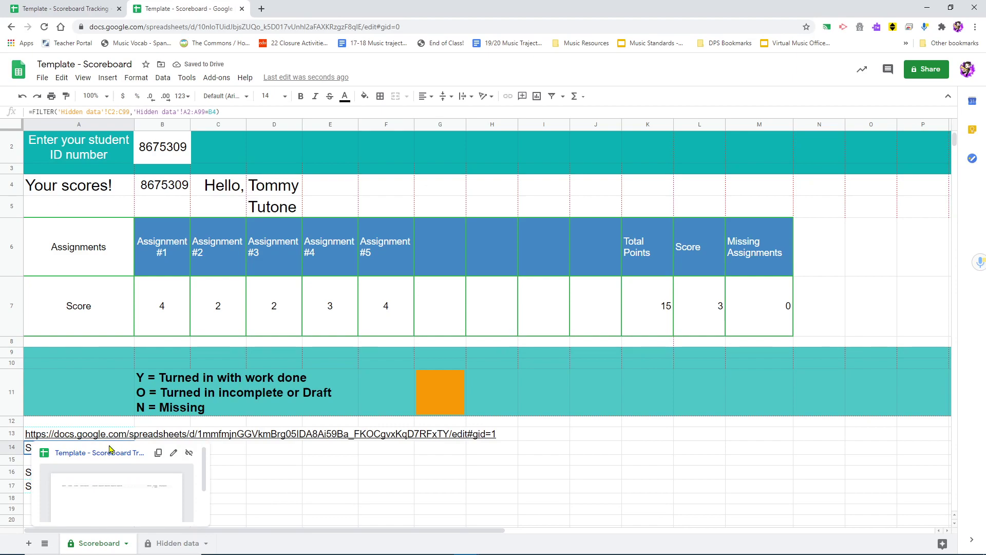
click(265, 459)
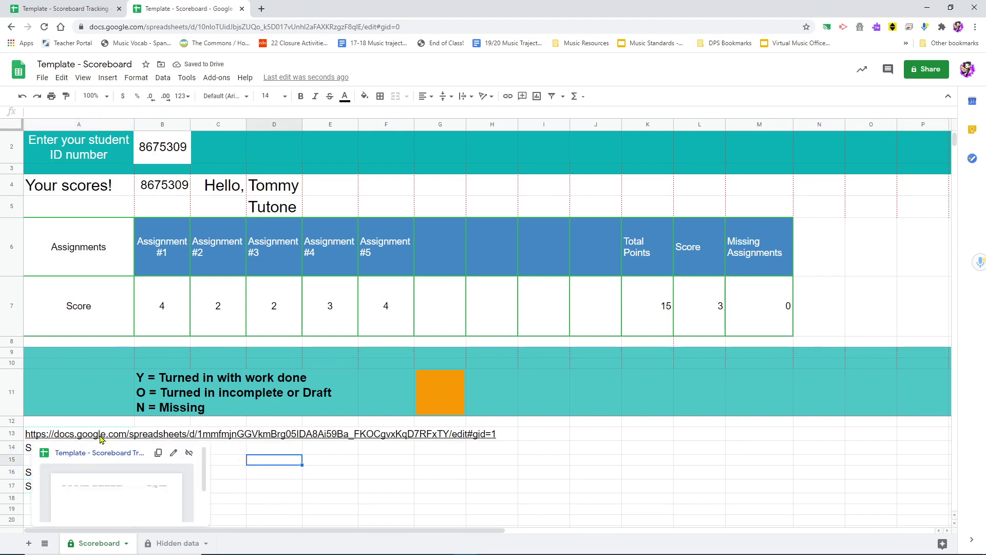
click(90, 423)
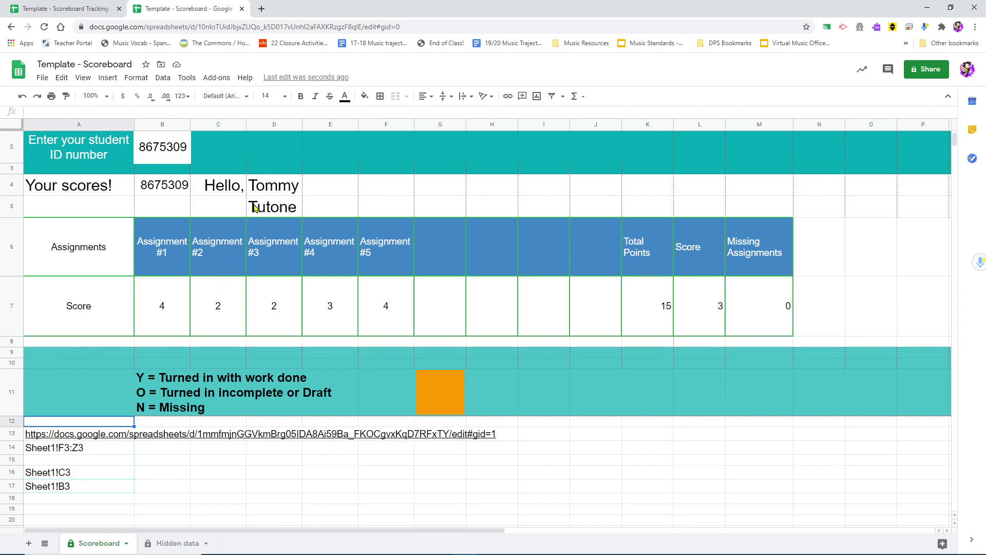
click(148, 291)
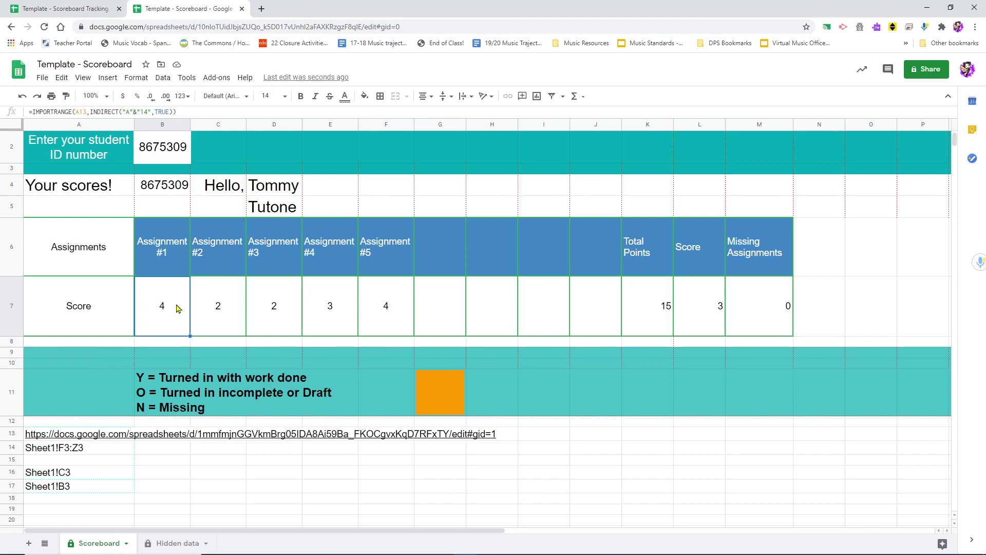
mouse_move(67, 441)
mouse_move(34, 435)
Clear the student ID number in B2 and check the Assignment #1 score cell B7.
click(159, 148)
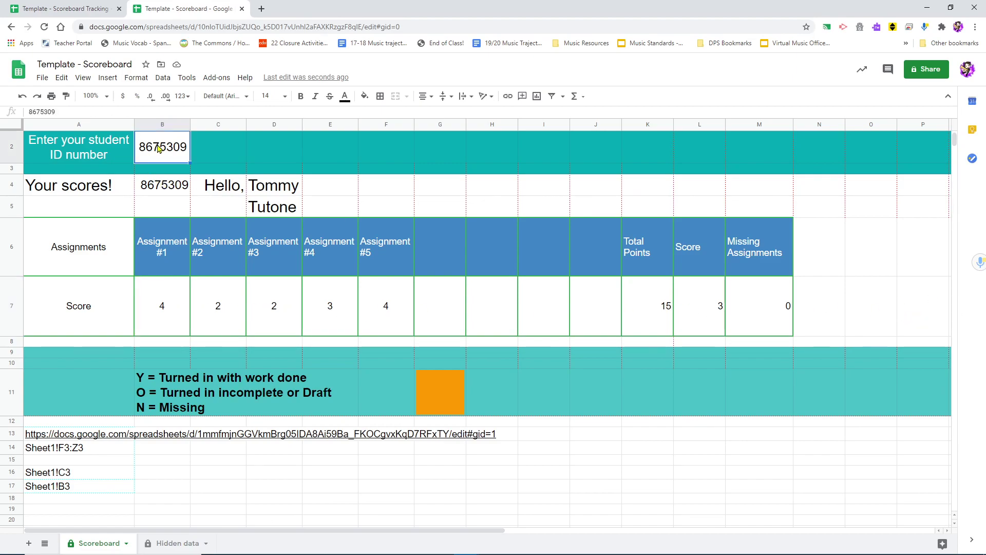
key(Delete)
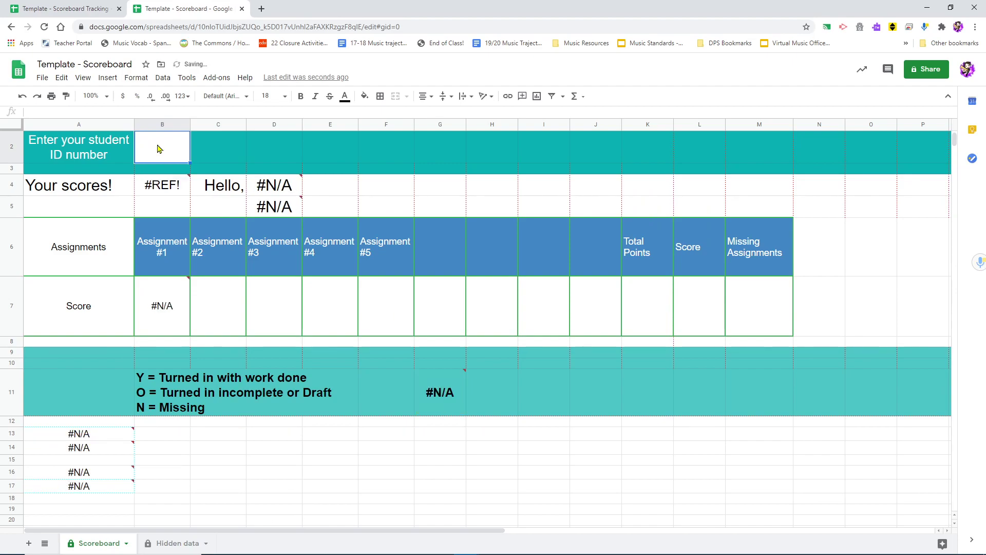
key(Down)
key(Down)
key(Down)
key(Down)
key(Down)
key(Down)
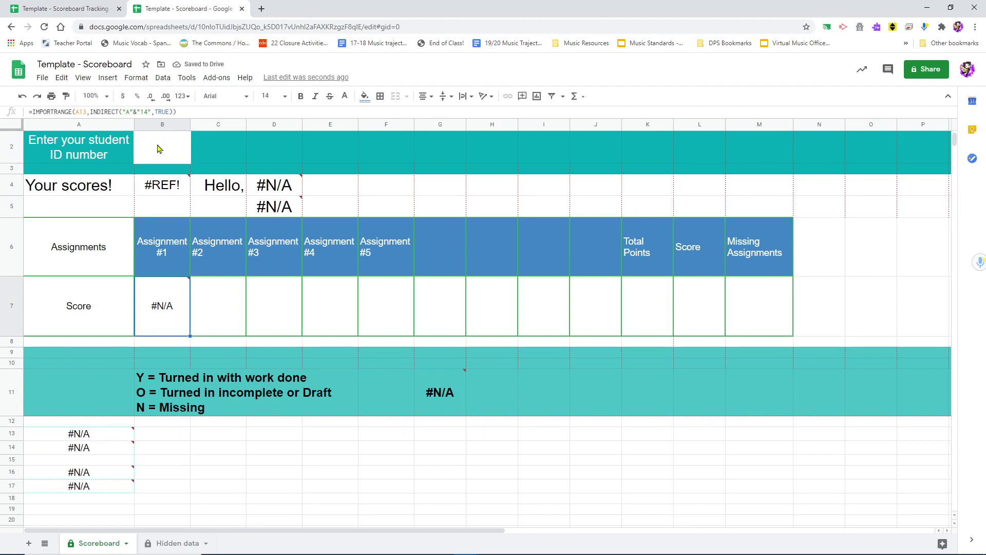
Enter the first student's ID number in B2 and check the missing assignments and Assignment #2 scores in row 7.
key(Up)
key(Up)
key(Up)
key(Up)
key(Up)
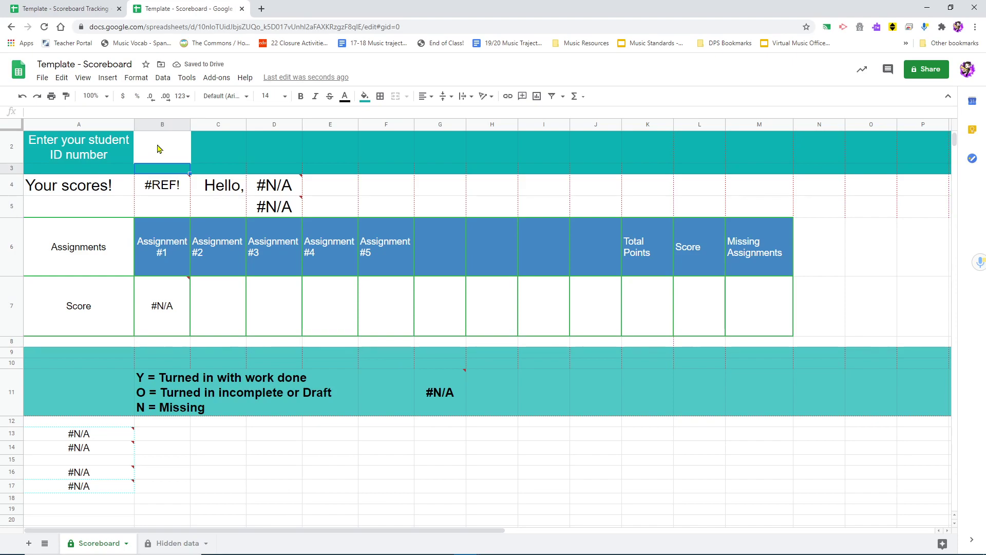
key(Up)
text(123456)
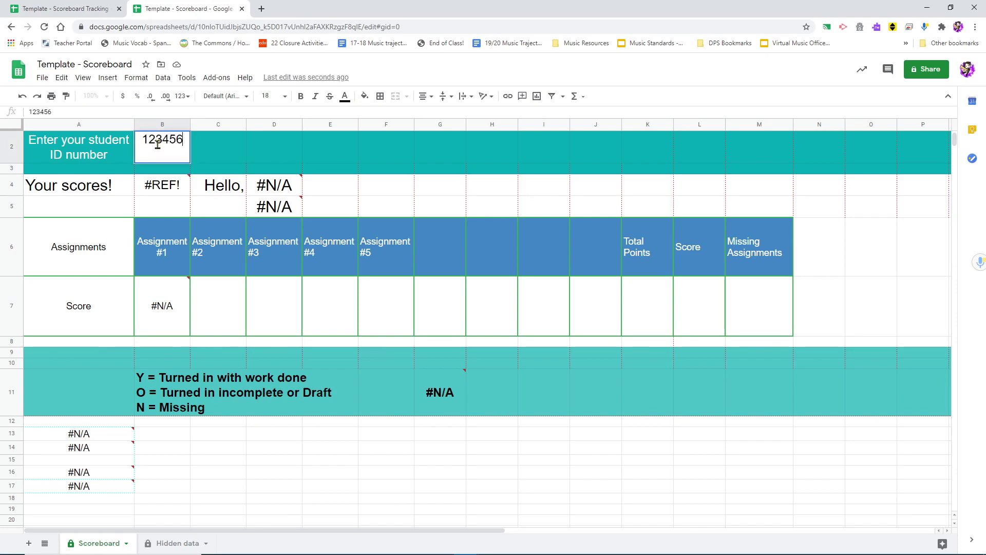
key(Return)
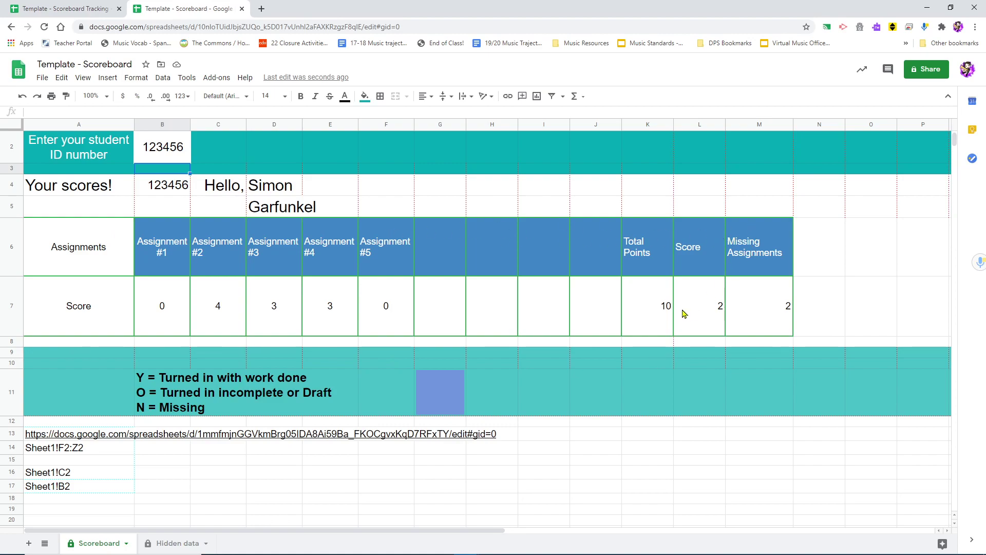
click(781, 315)
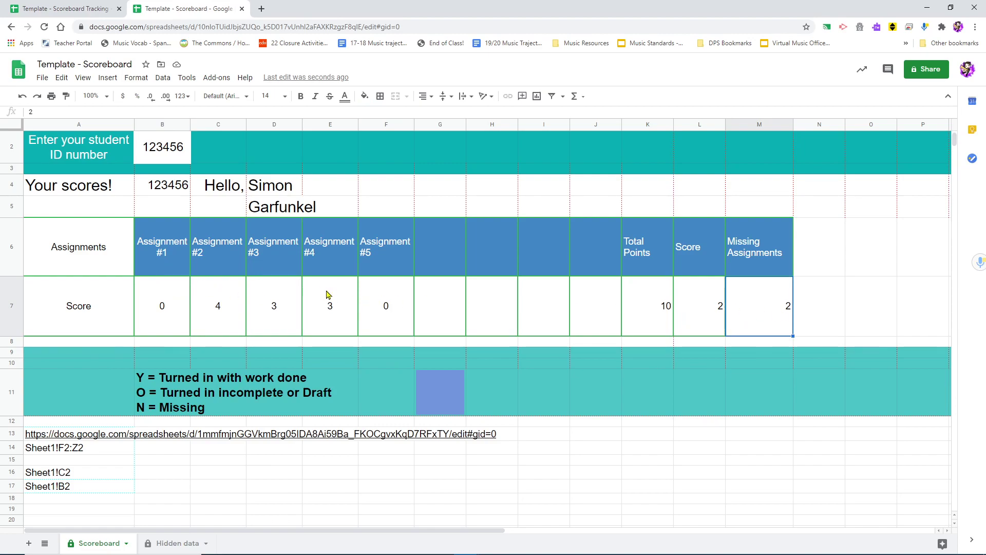
click(219, 318)
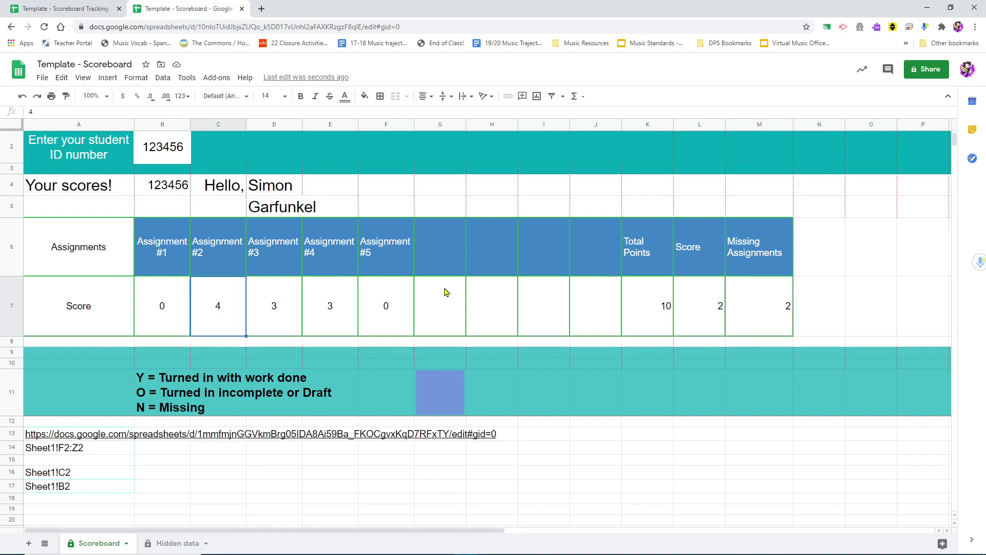